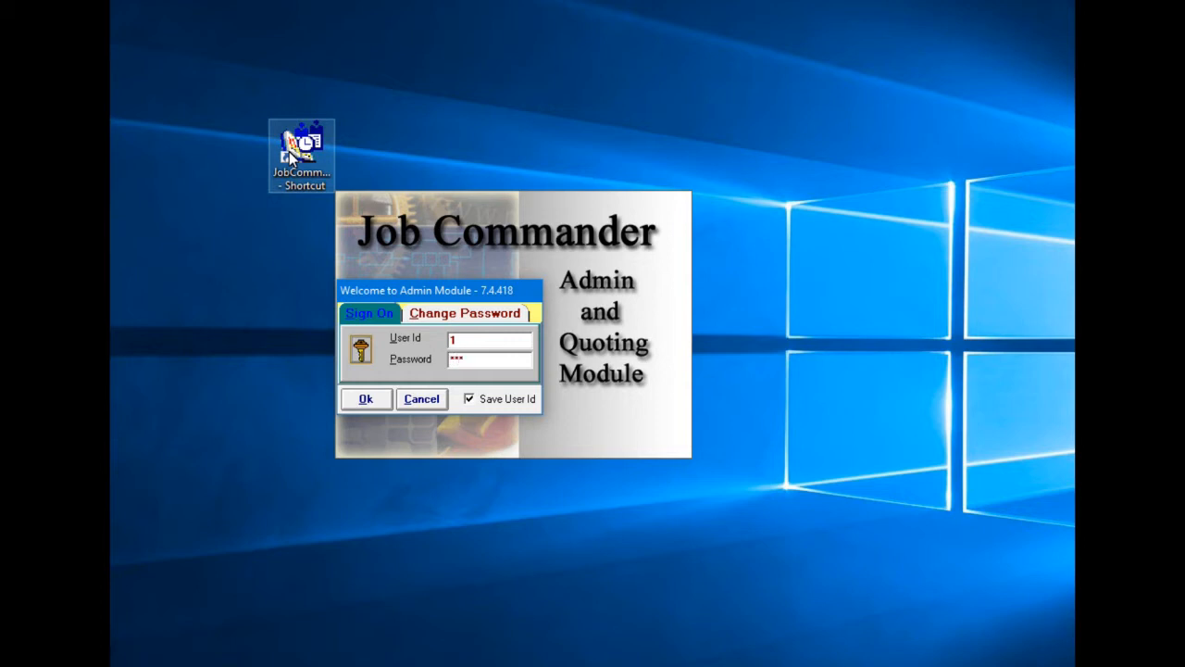
- Sign on to the Admin Module and search jobs of all statuses for customer "Whi"
key(Return)
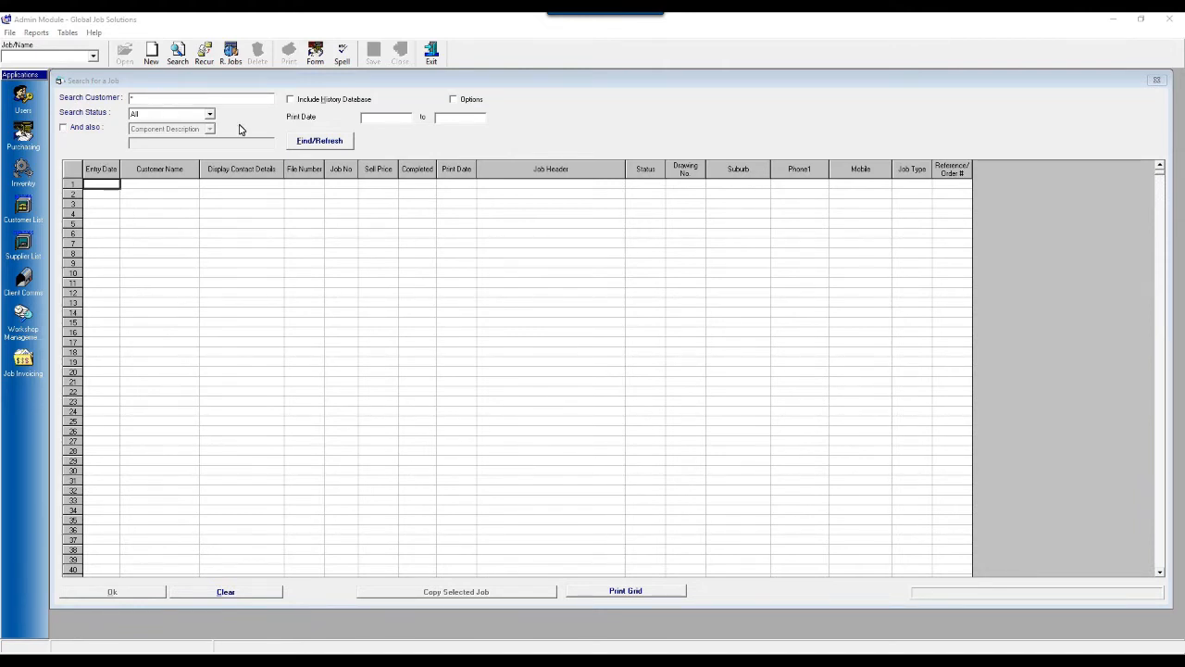
click(141, 98)
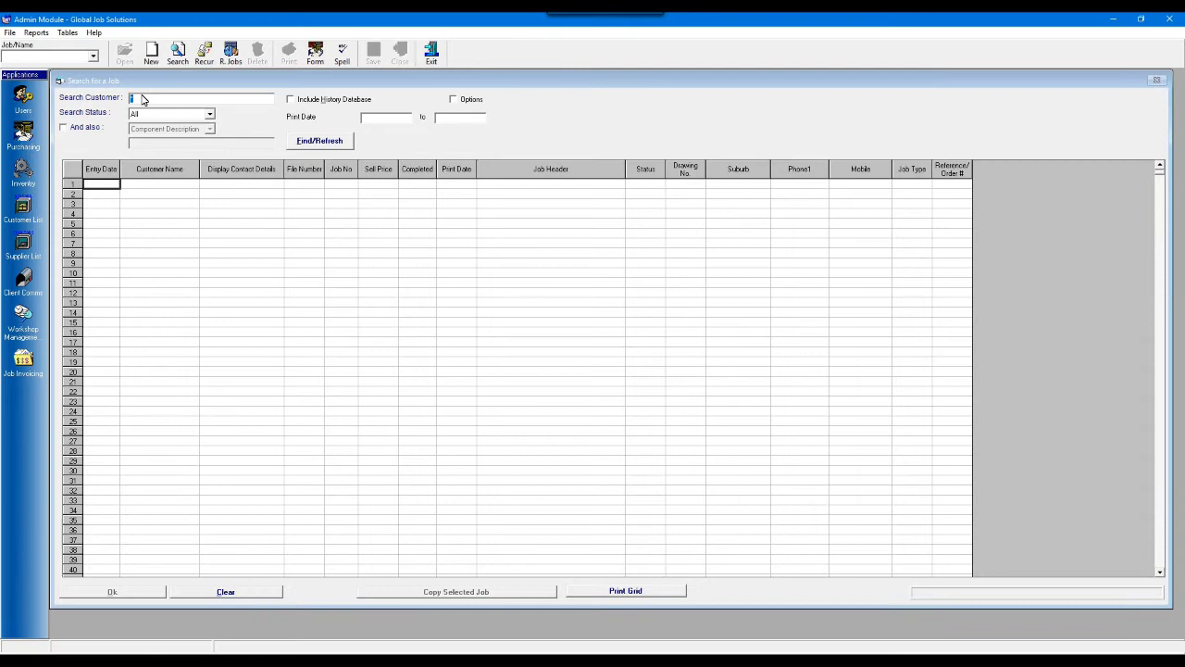
text(W)
click(209, 114)
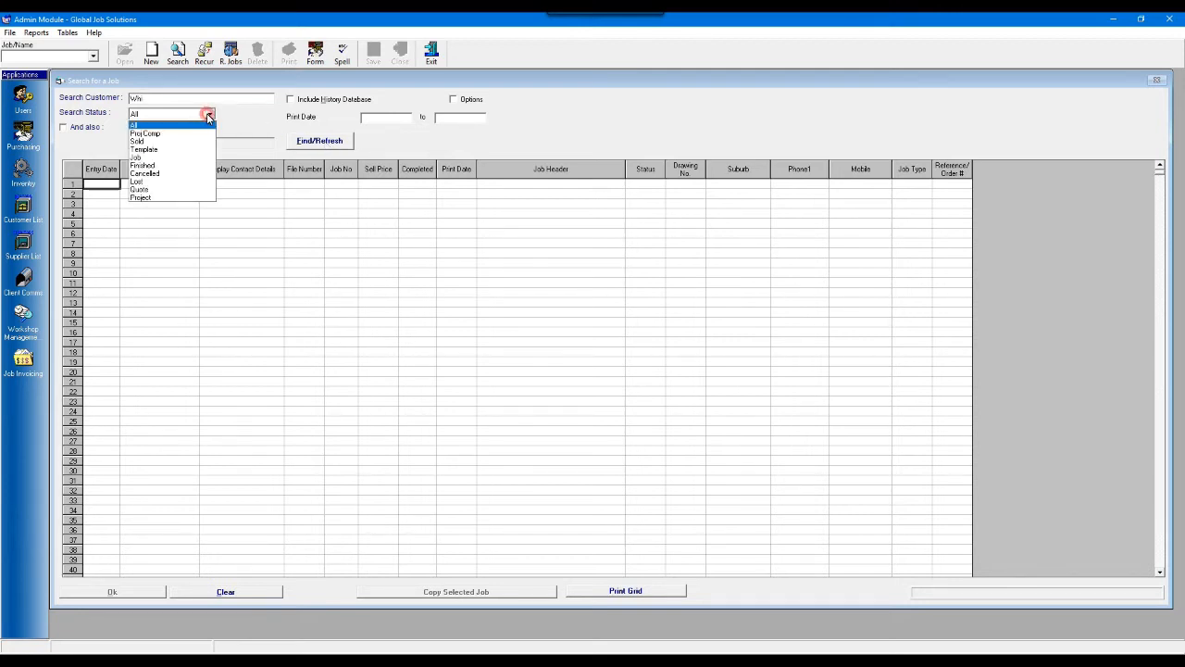
click(208, 115)
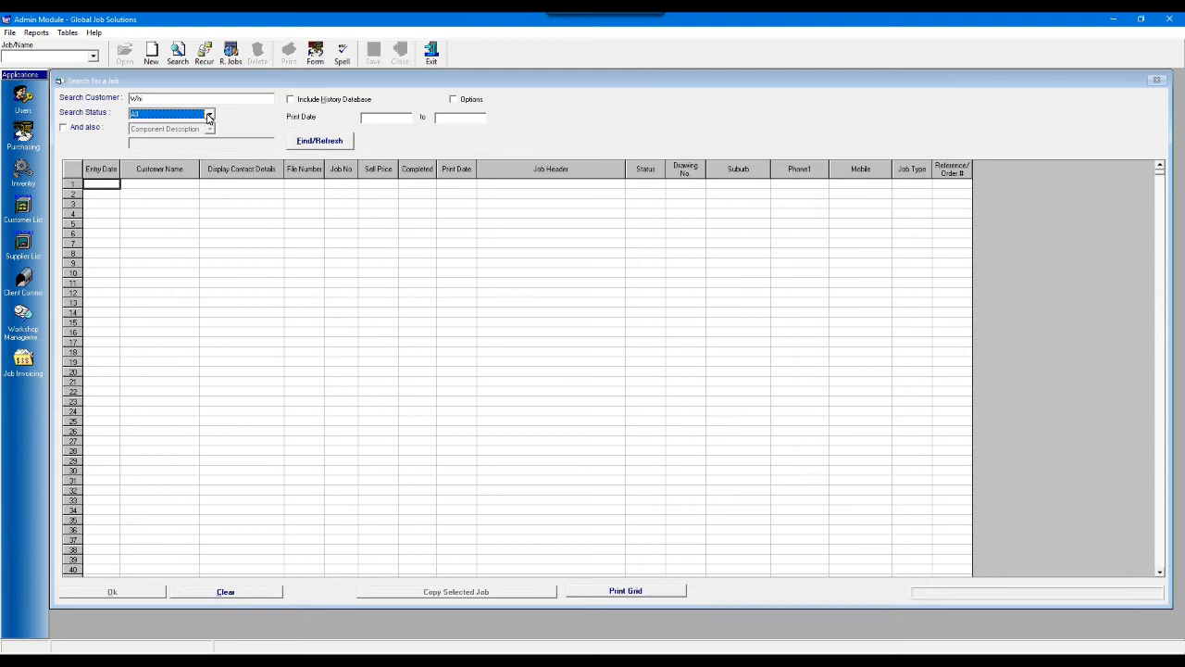
click(320, 143)
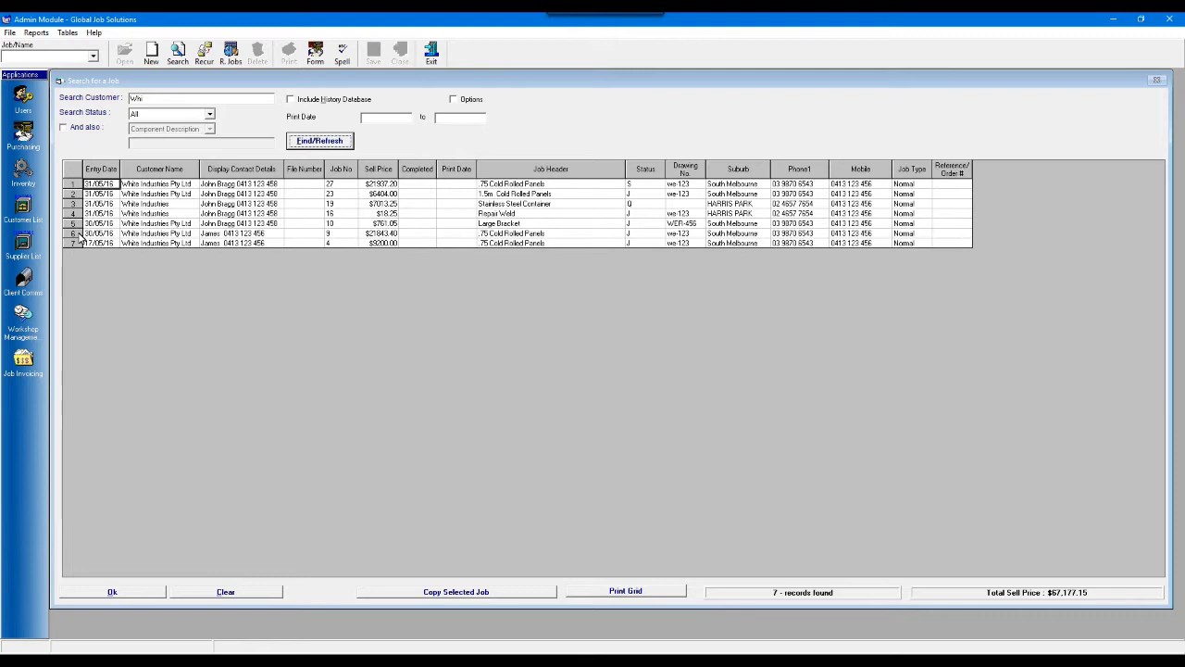
- Copy the White Industries Pty Ltd .75 Cold Rolled Panels job dated 30/05/16 without including its components
click(226, 236)
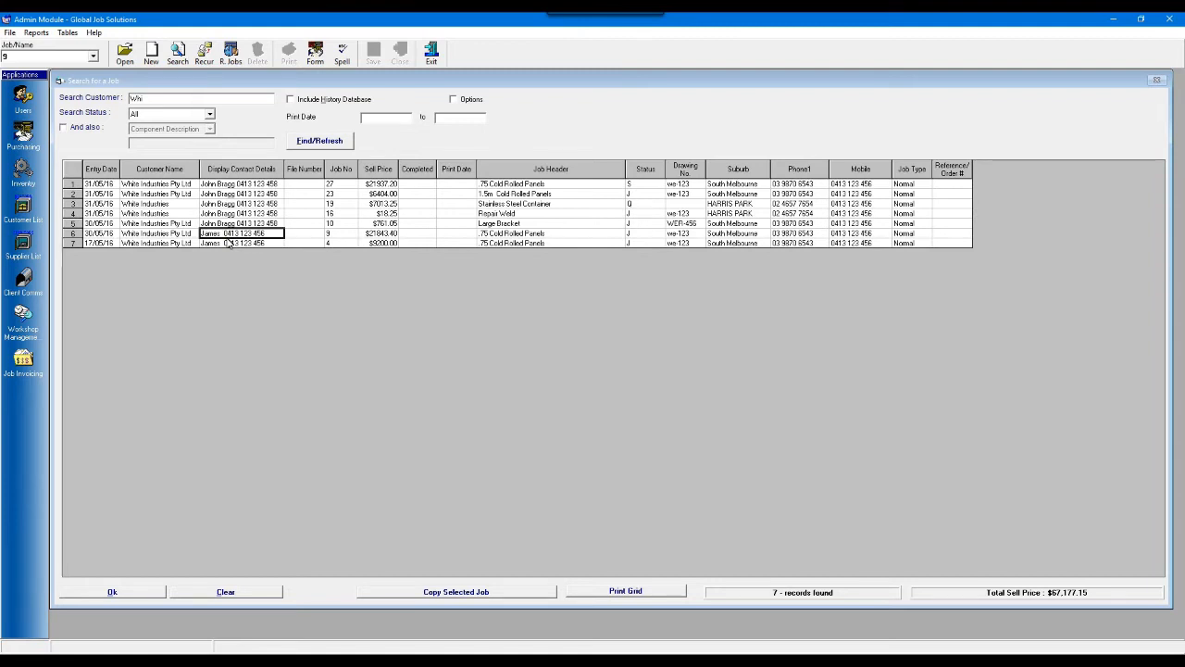
click(508, 598)
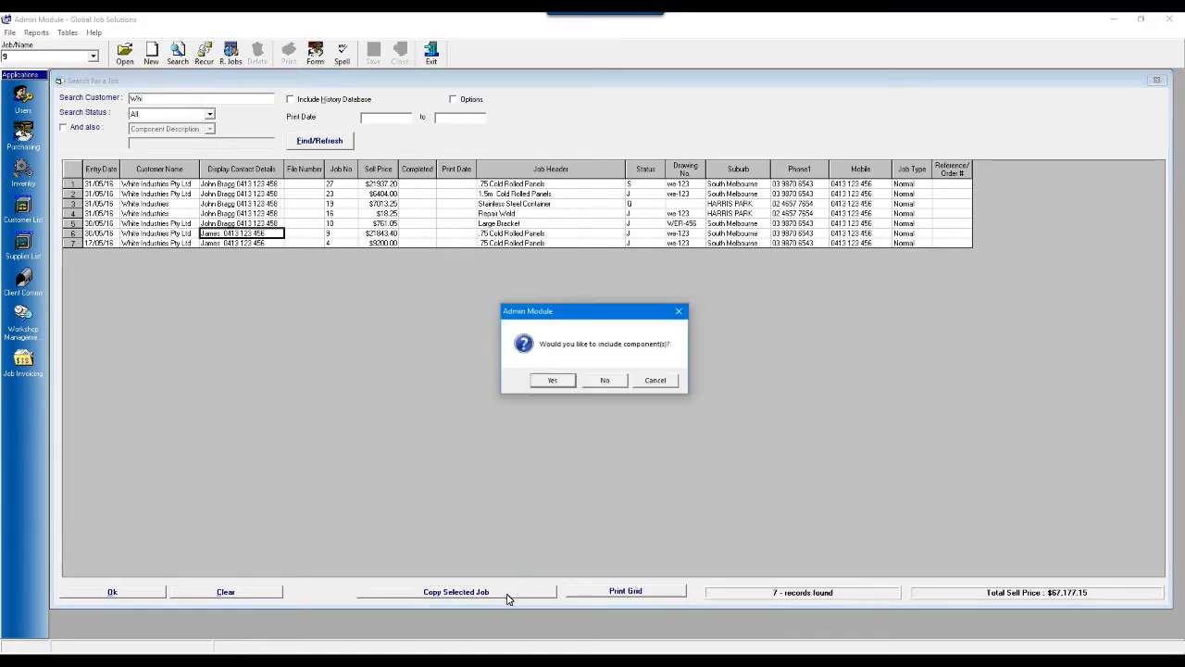
click(606, 380)
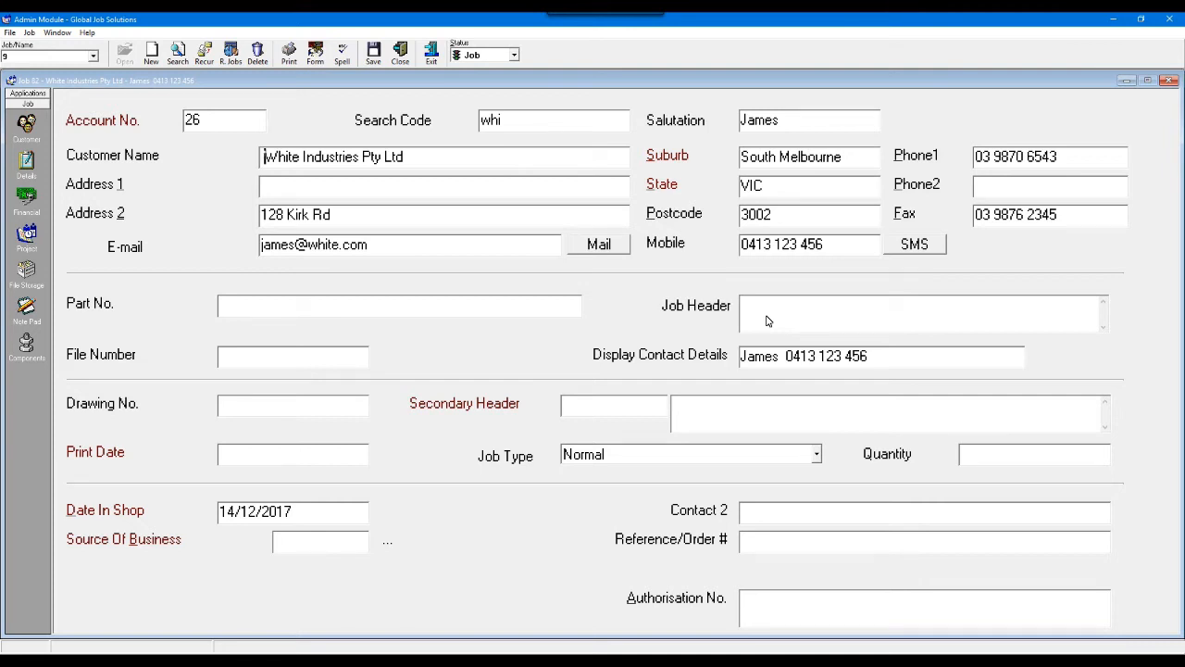
- Search the bill of materials components by item number for "mac" and add mac4, 1.5m Cold Rolled Panels, to the job
click(28, 344)
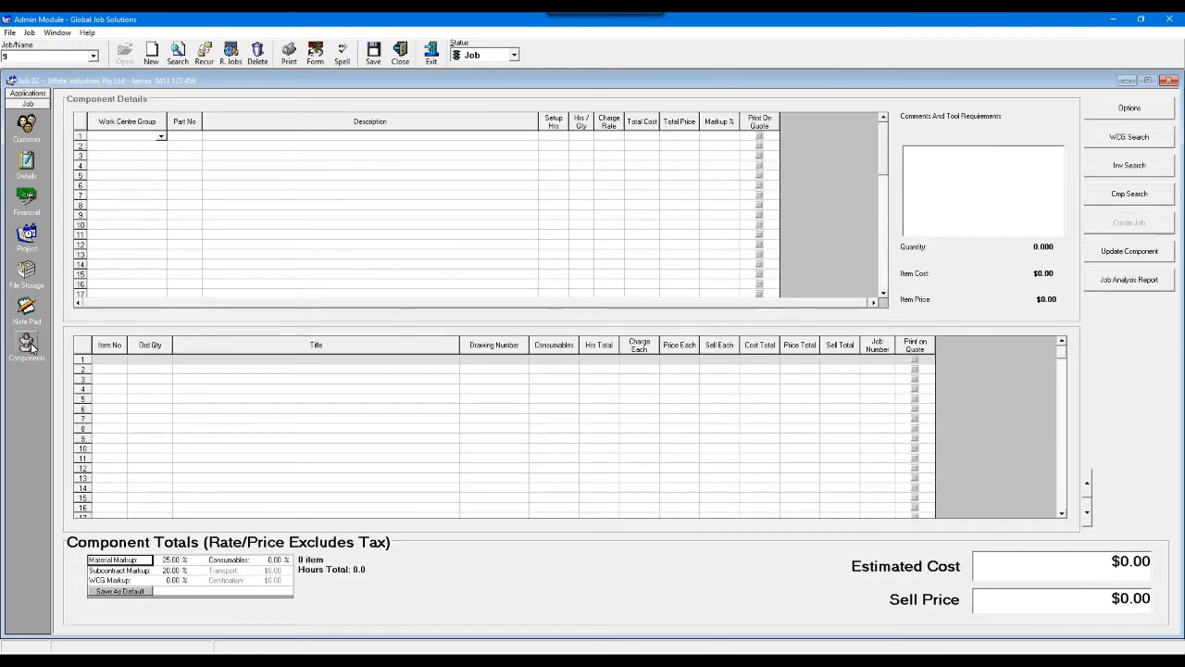
click(1096, 195)
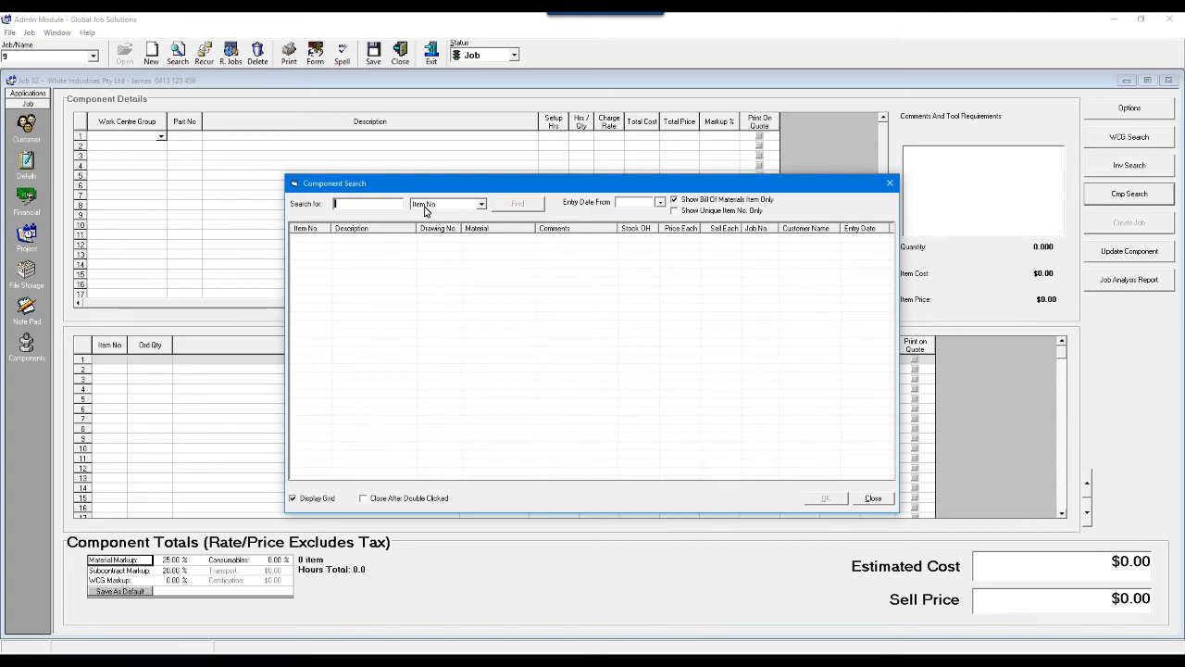
click(481, 205)
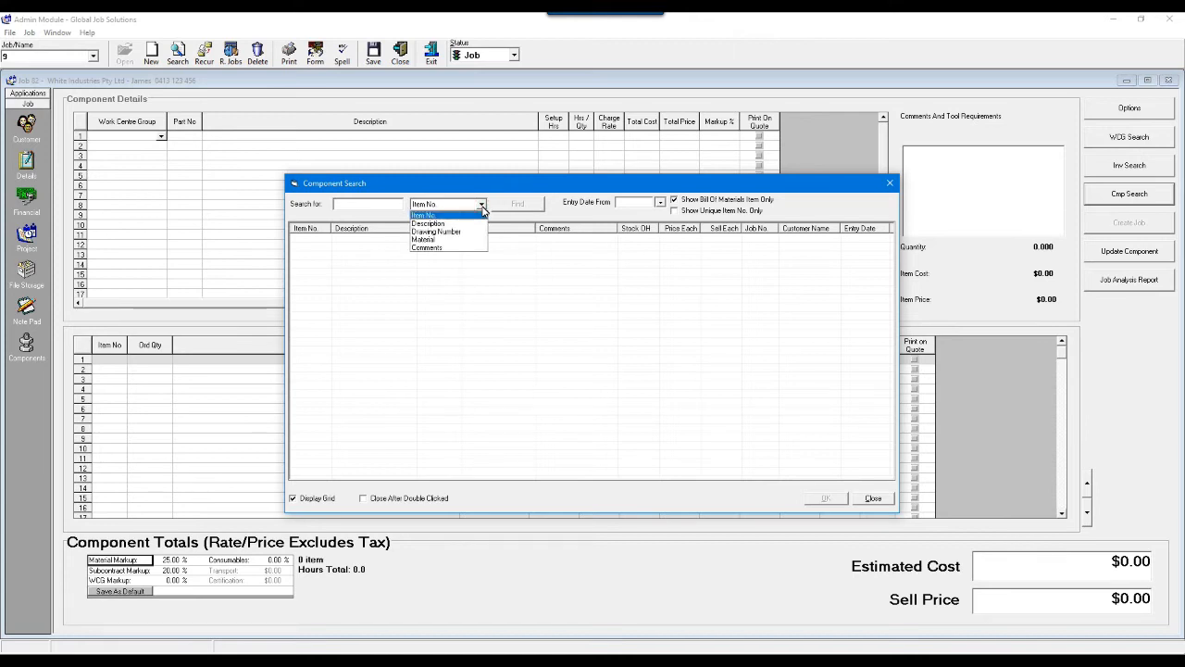
click(482, 205)
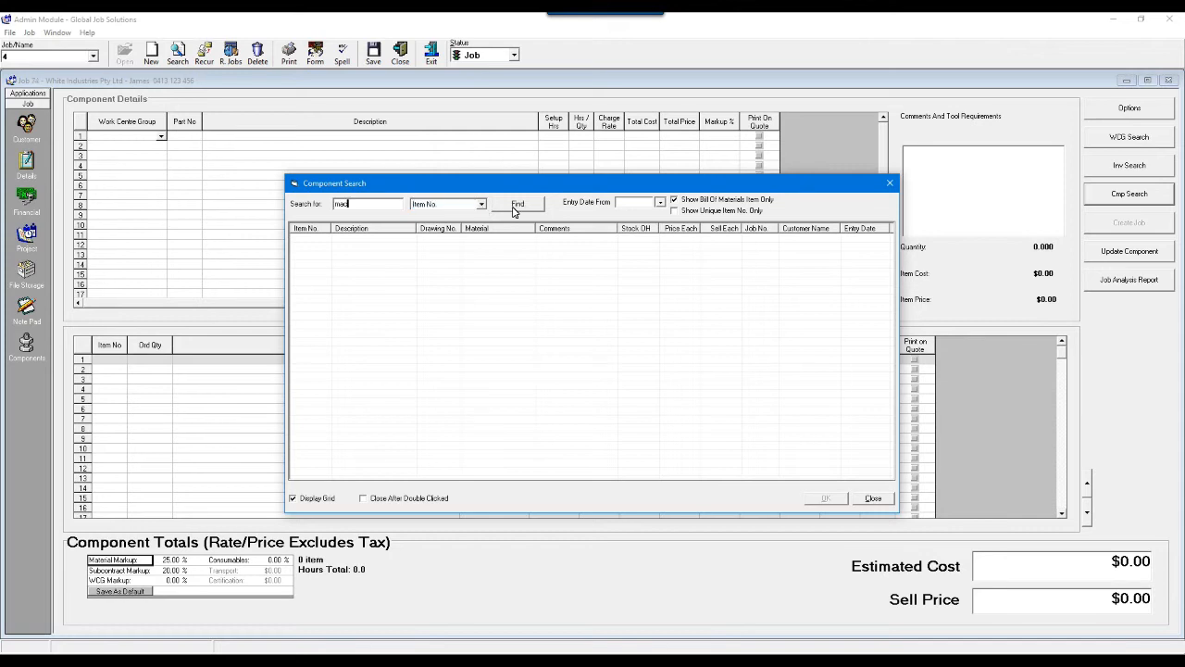
click(514, 205)
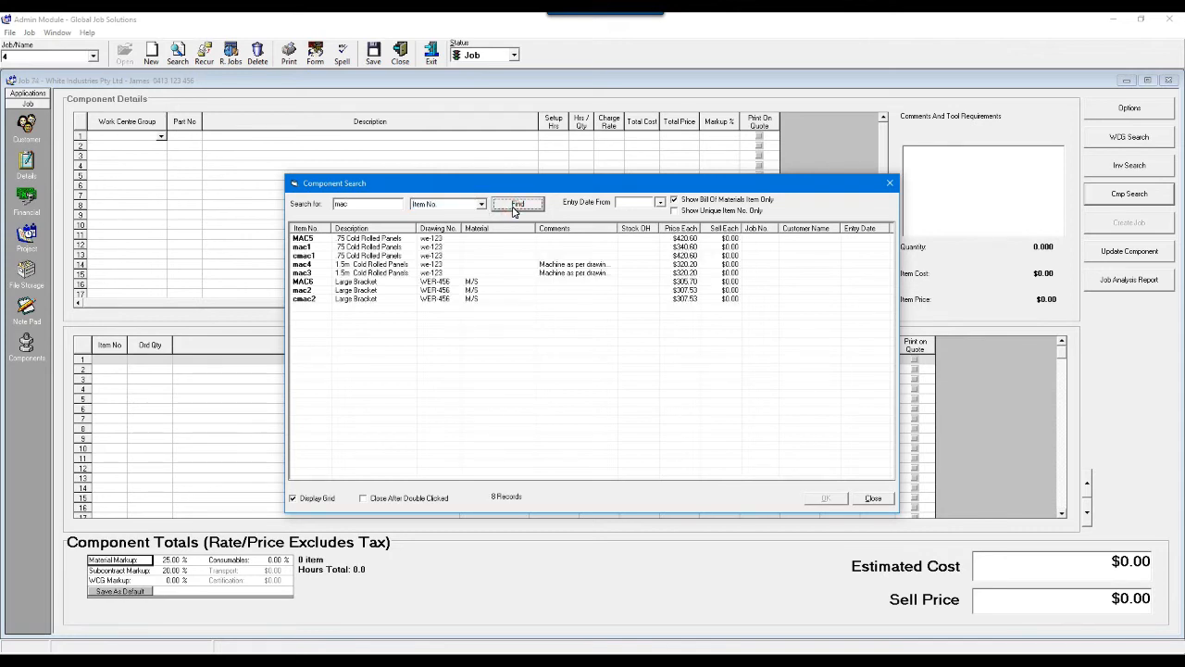
click(362, 266)
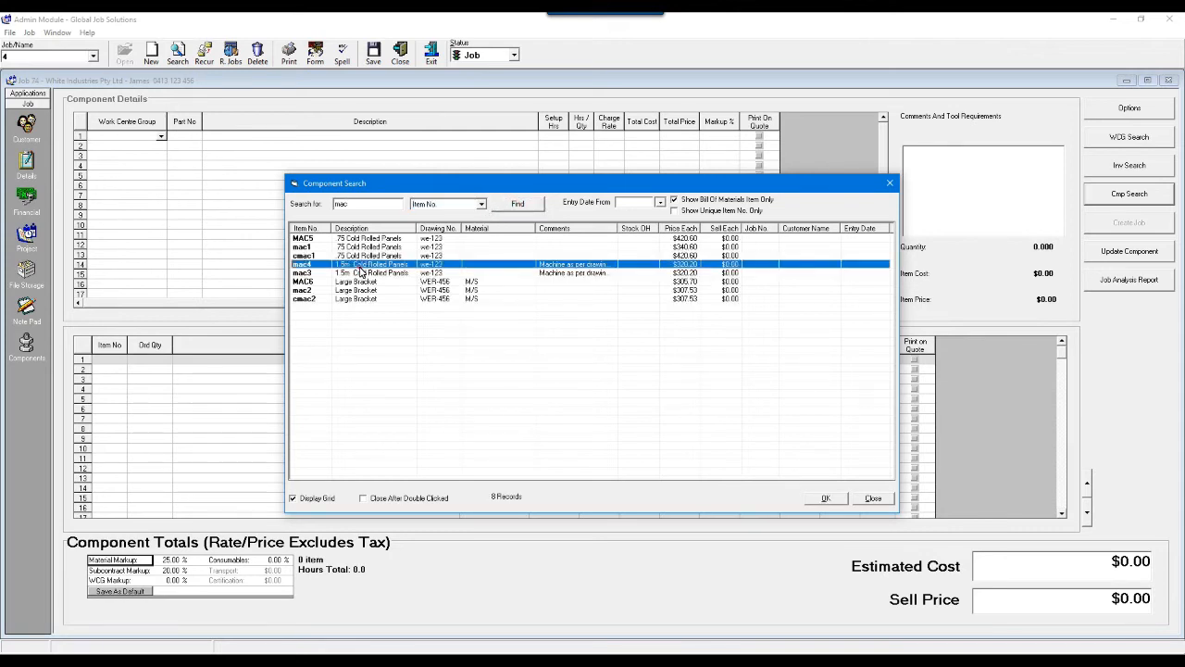
click(821, 501)
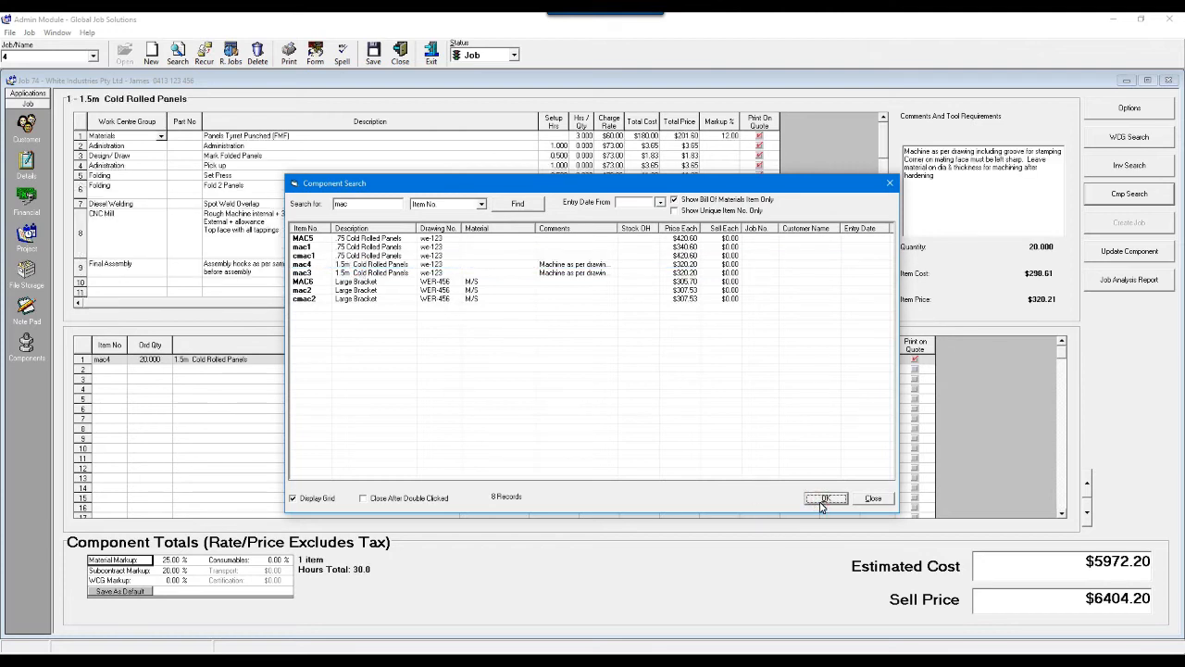
click(862, 502)
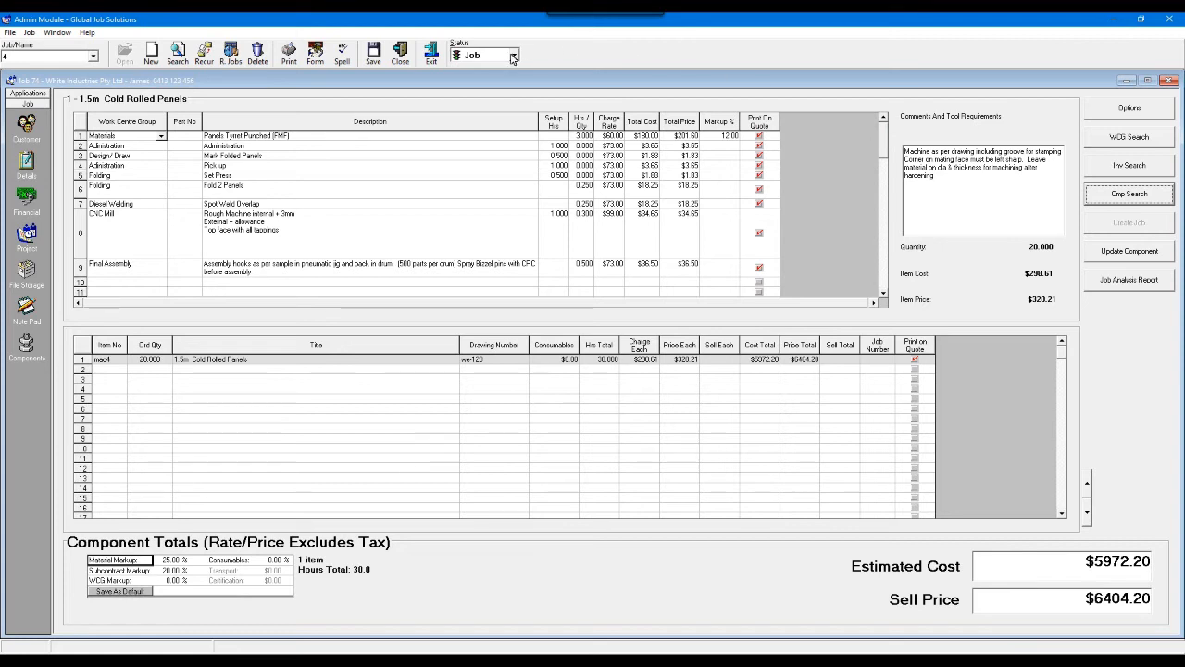
- Change the job's status to Quote and print it, closing the quote when done
click(513, 57)
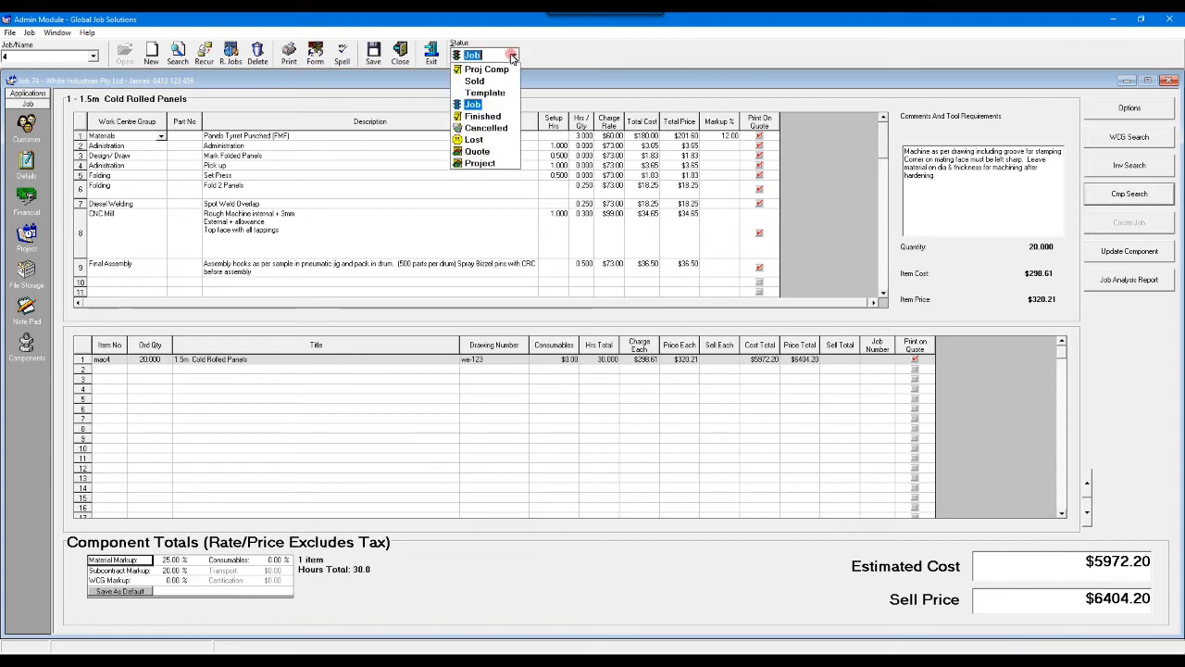
click(478, 151)
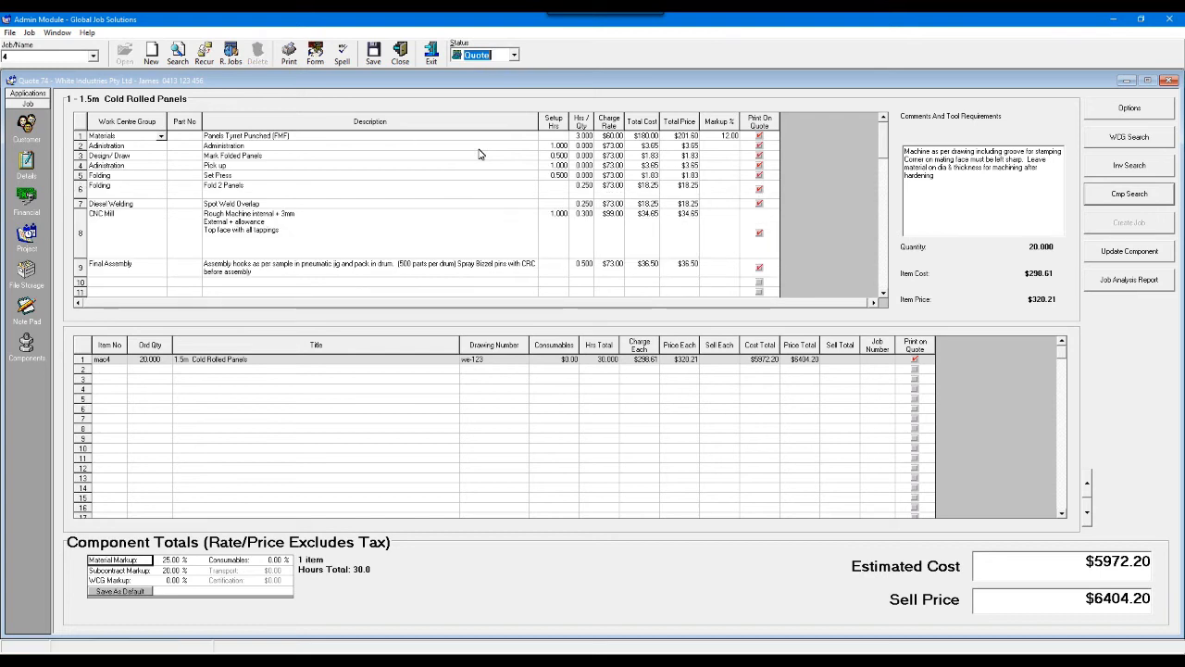
click(290, 62)
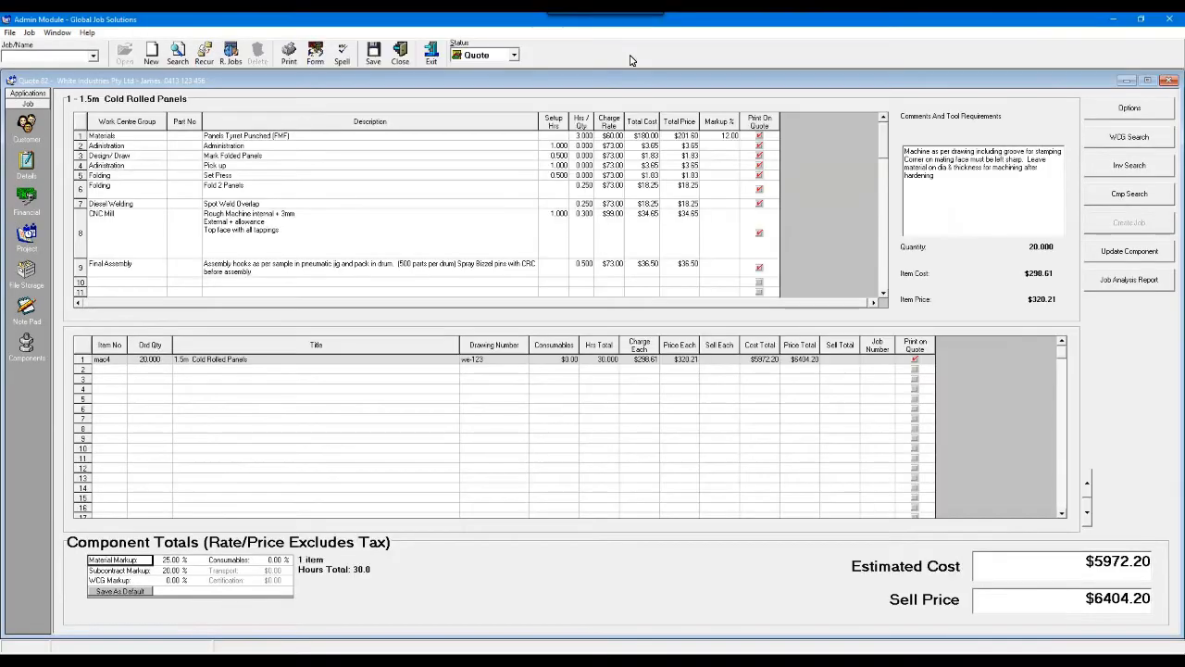
click(401, 56)
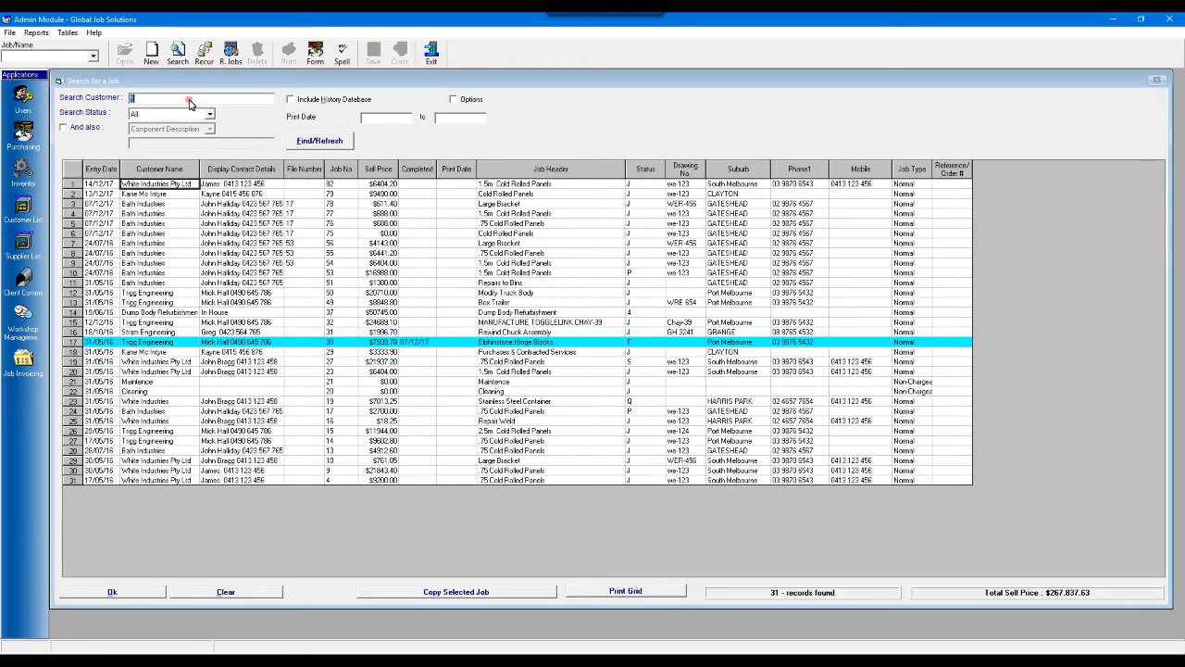
- Reopen the White Industries quote dated 14/12/17 from the refreshed job list and set its status to Job
click(314, 143)
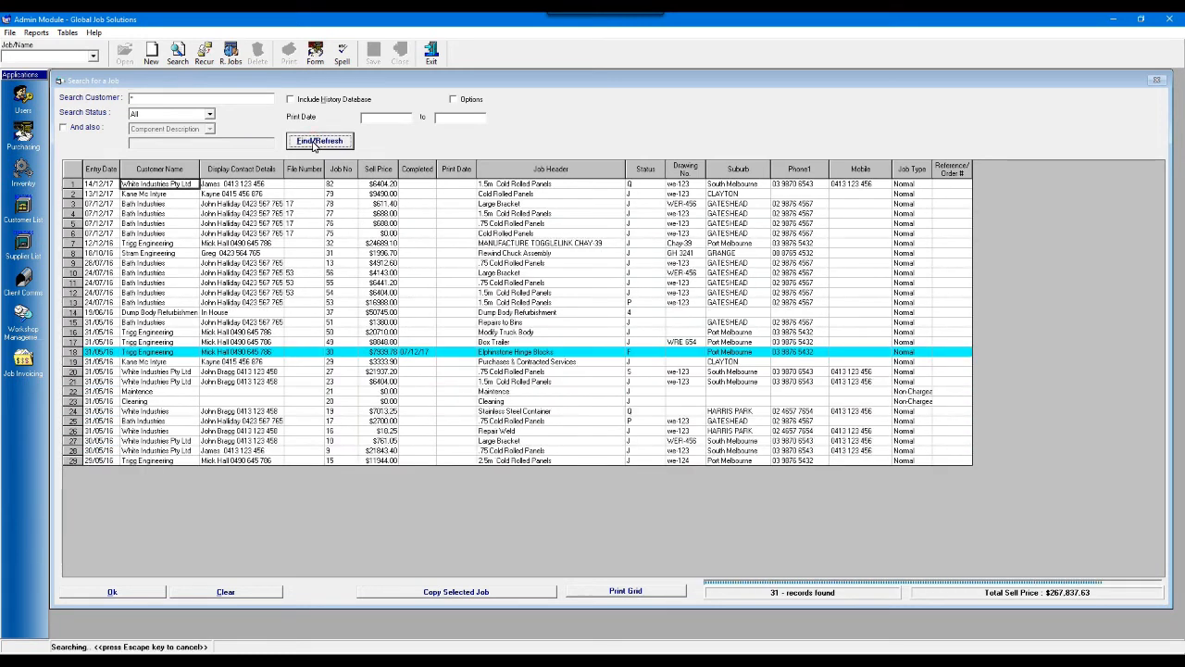
double_click(151, 187)
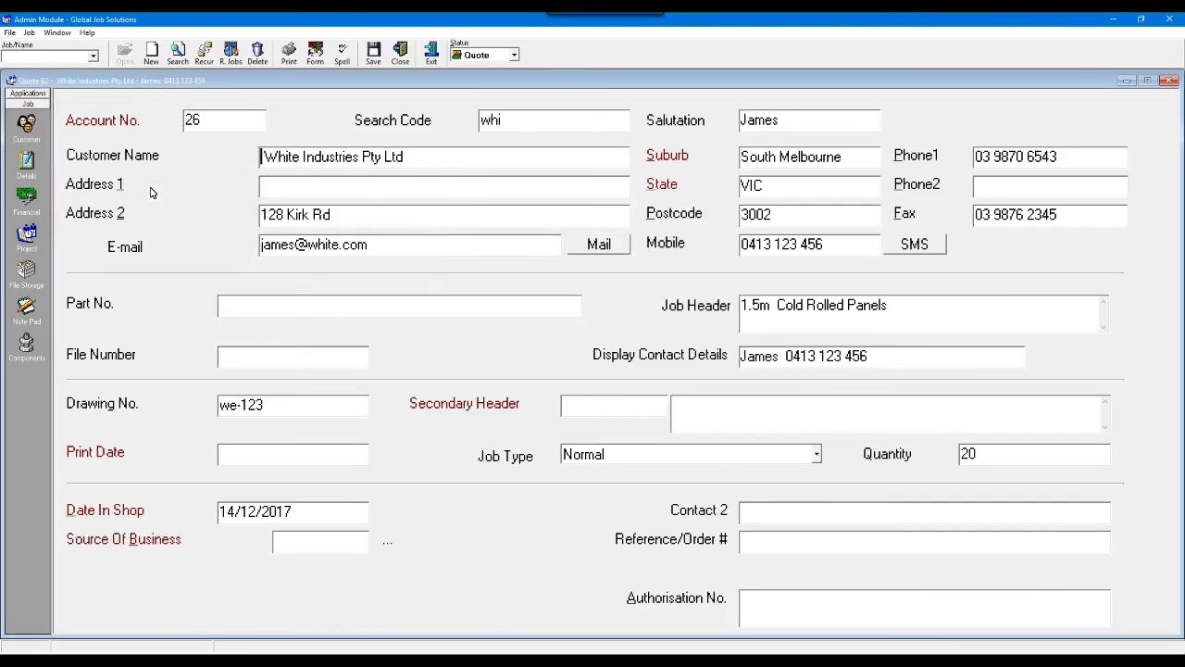
click(512, 54)
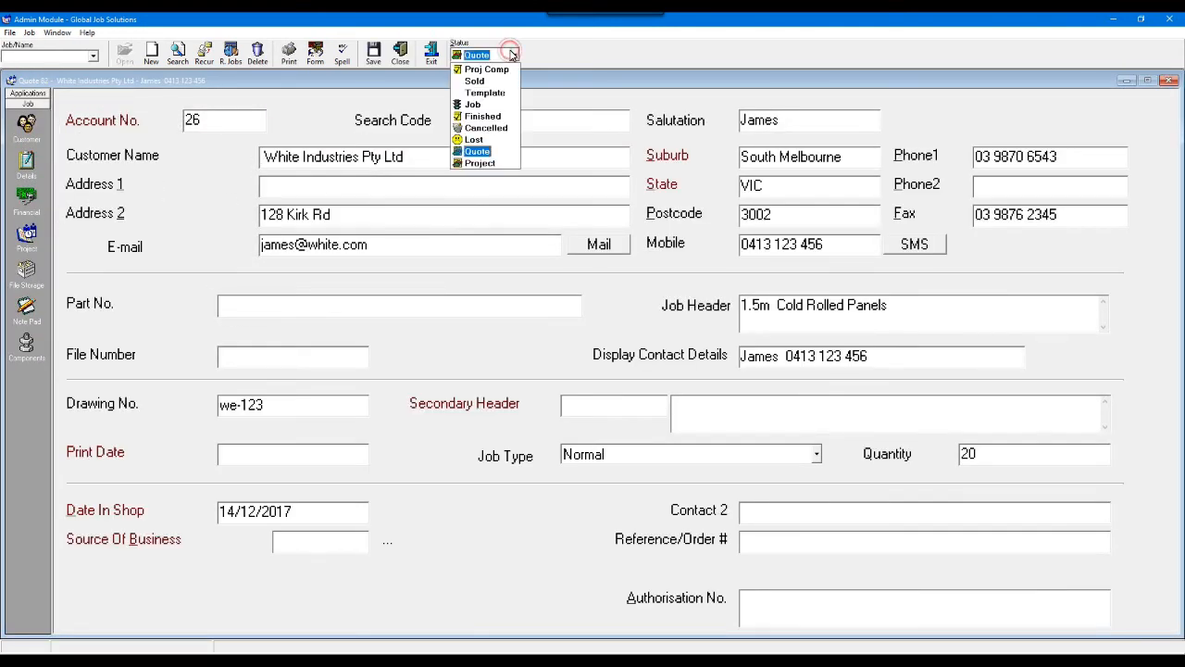
click(470, 105)
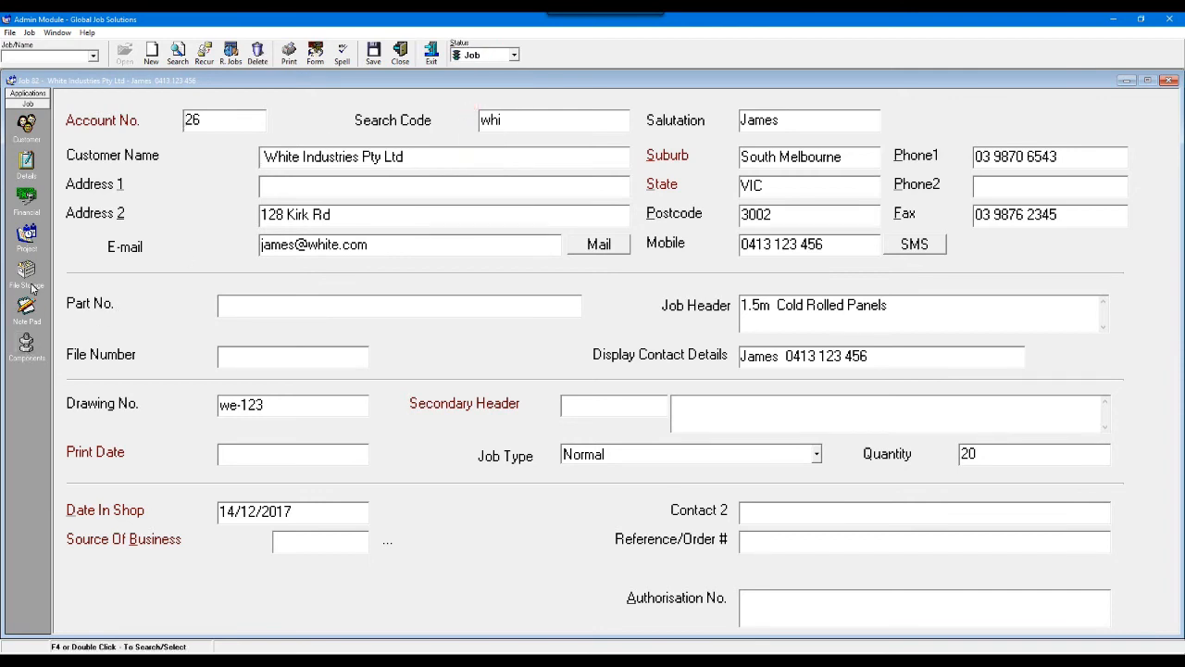
- In the job's project details, choose the authorising person and set Date Authorised to 14/12/2017
click(28, 237)
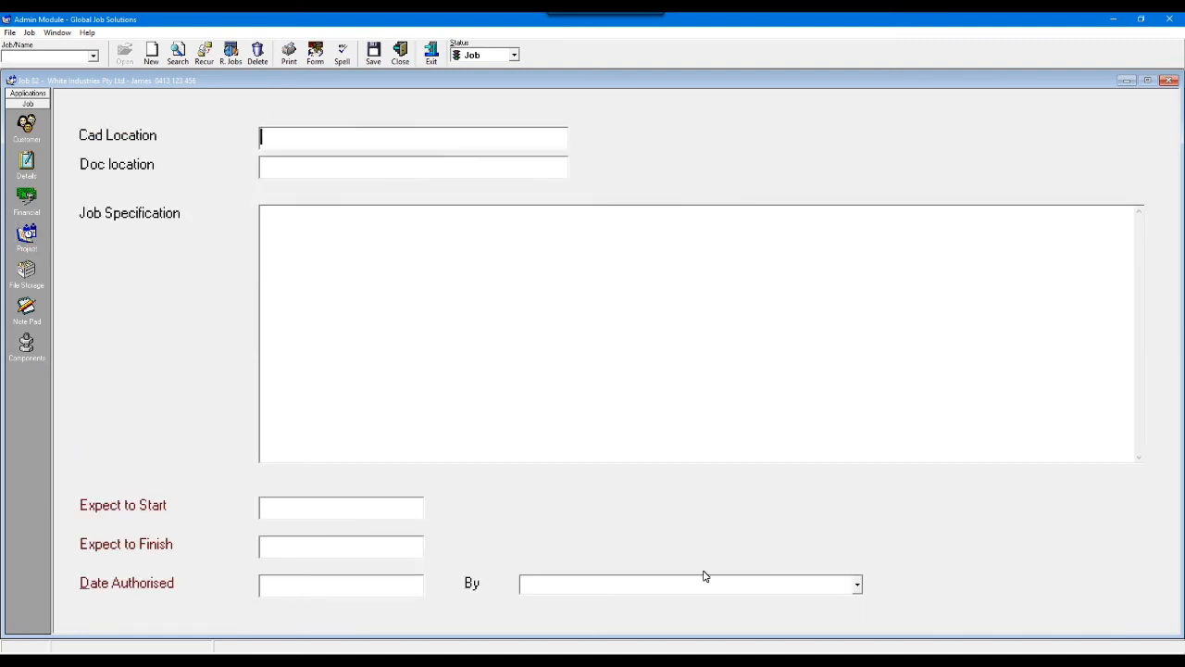
click(859, 586)
click(803, 607)
click(331, 593)
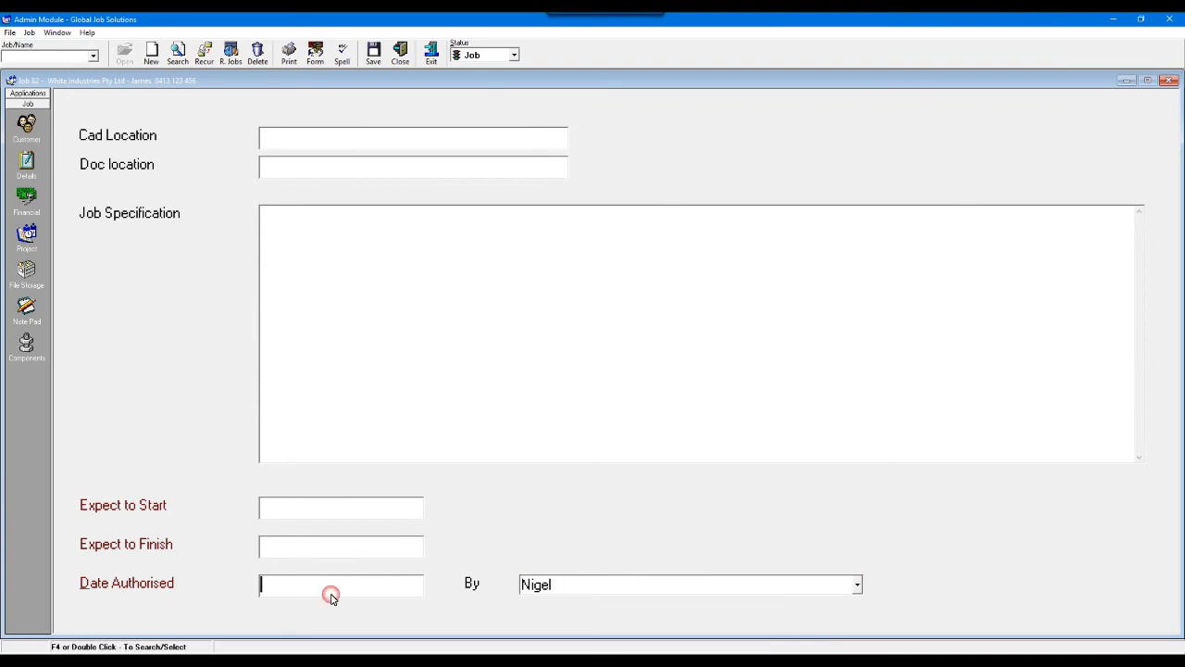
double_click(338, 590)
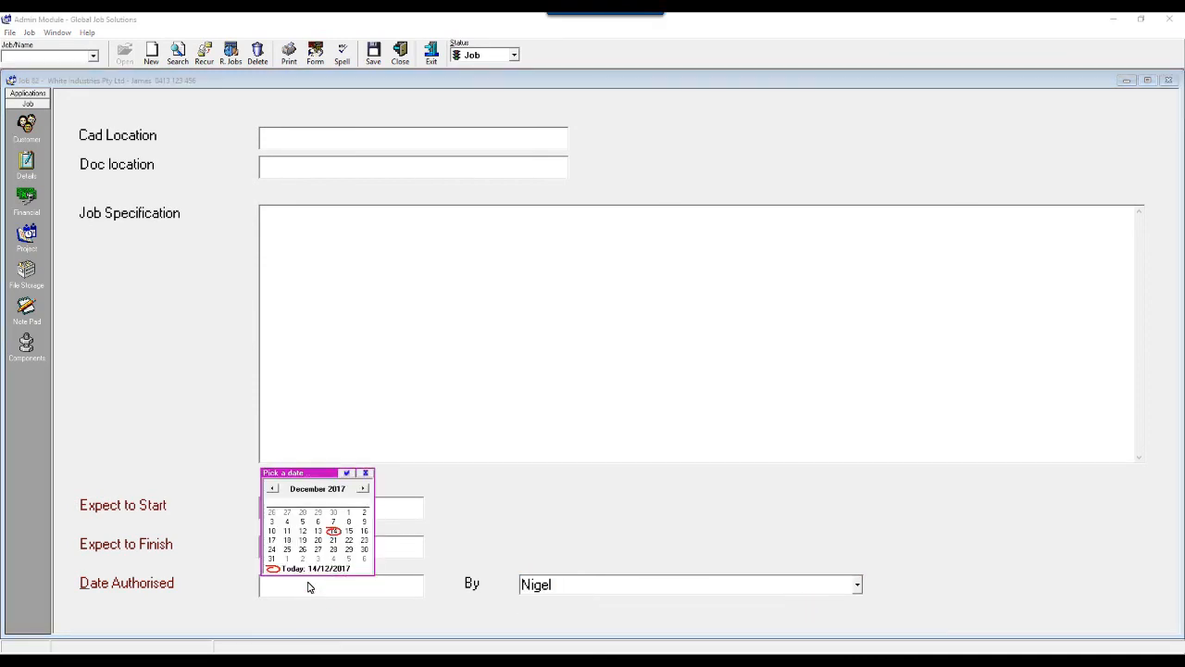
click(333, 532)
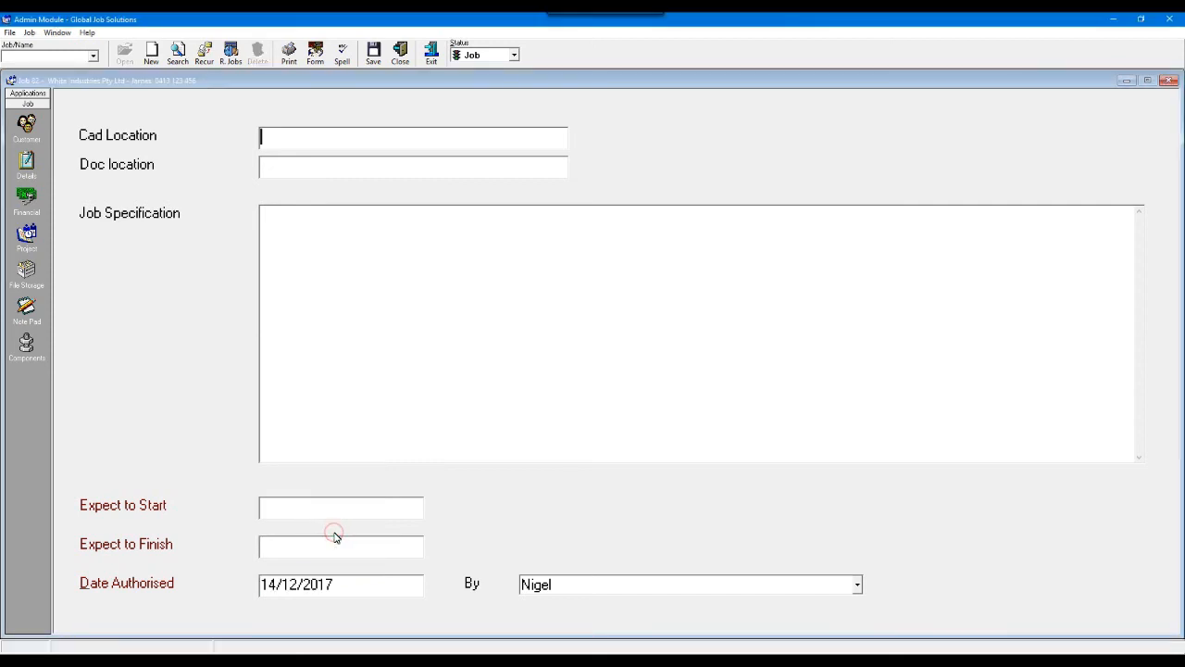
- Set Expect to Start to 14/12/2017 and Expect to Finish to 15/12/2017, saving the job on closing
click(334, 510)
double_click(333, 510)
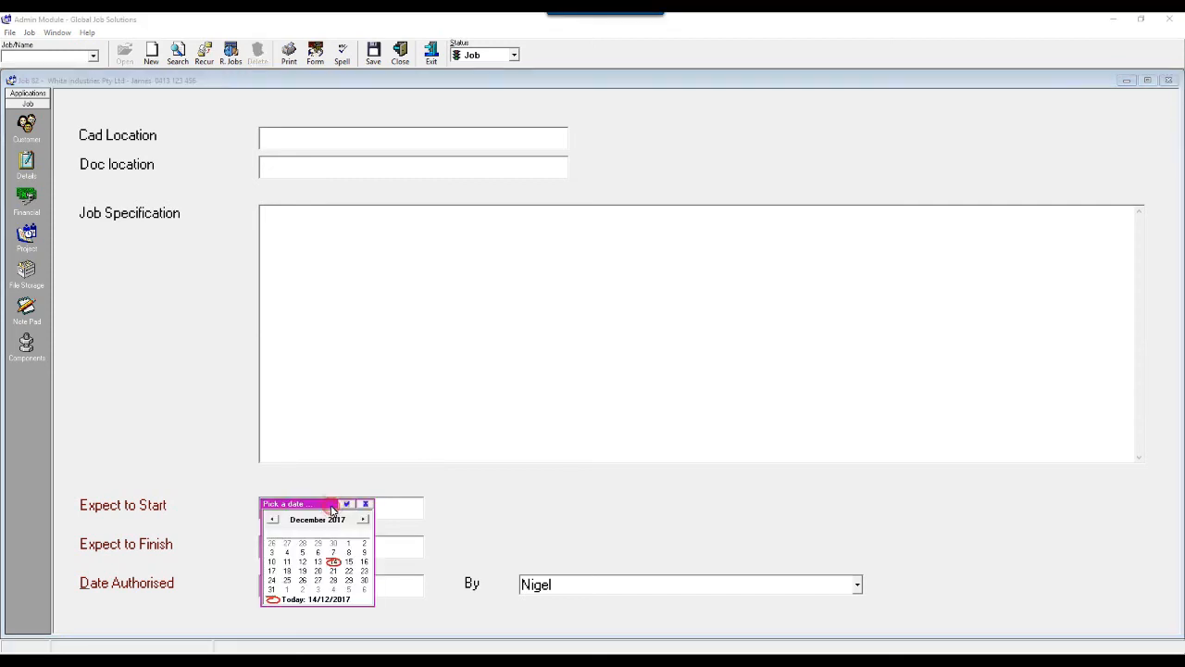
click(333, 561)
click(349, 551)
double_click(349, 551)
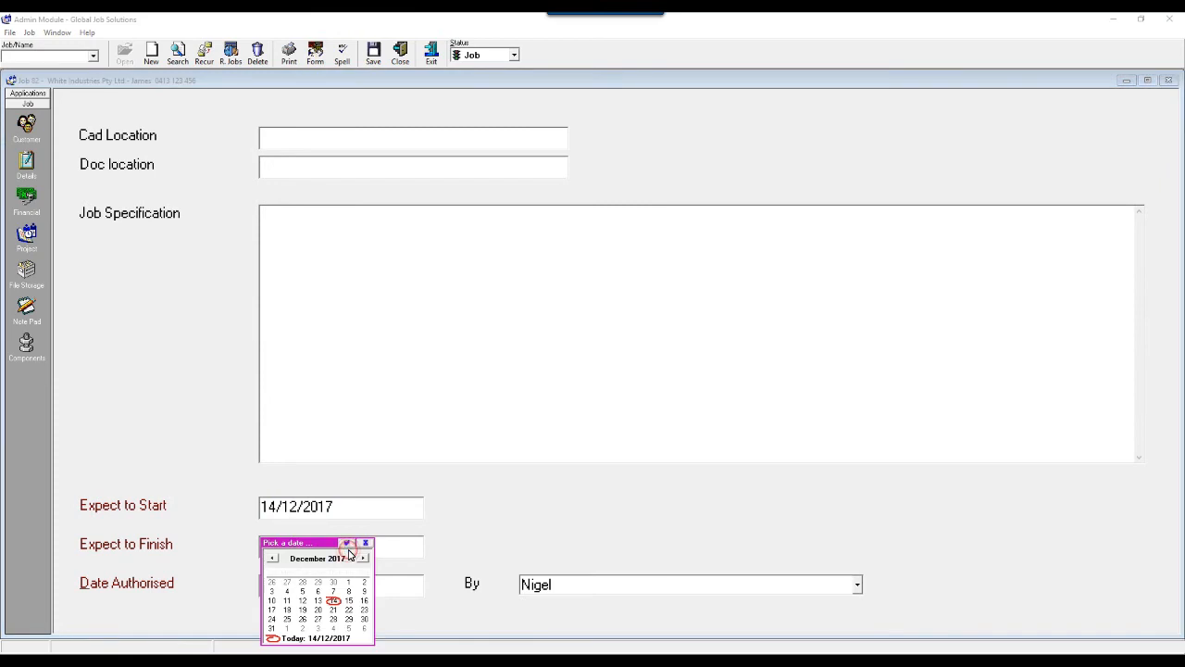
click(352, 602)
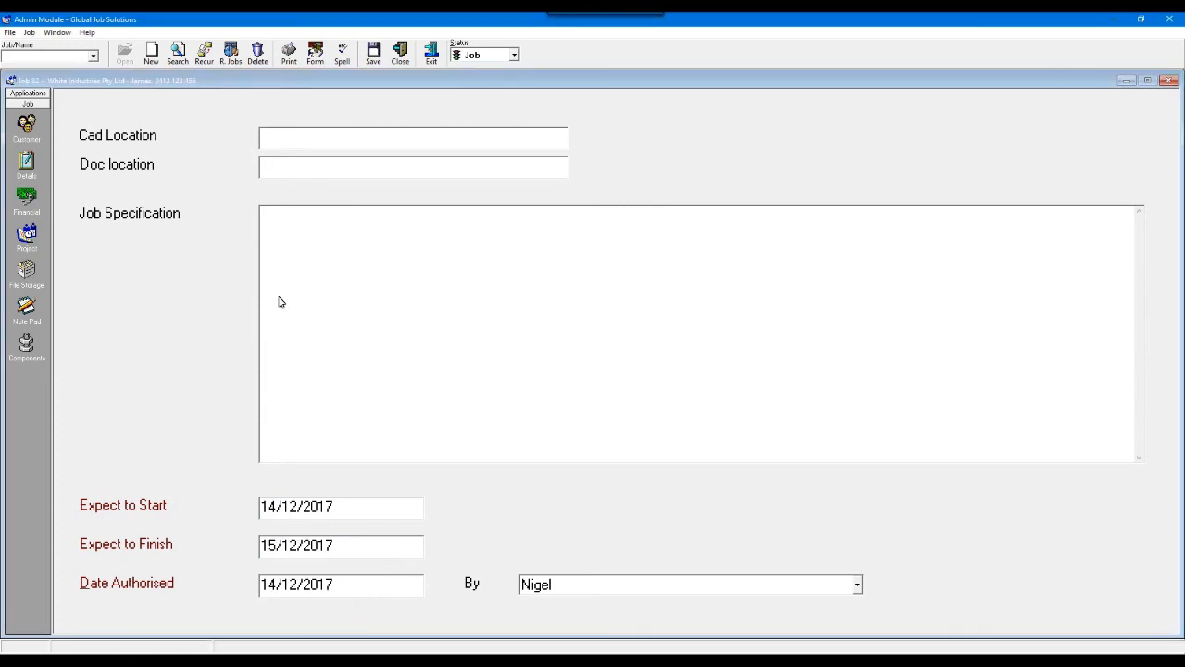
click(398, 59)
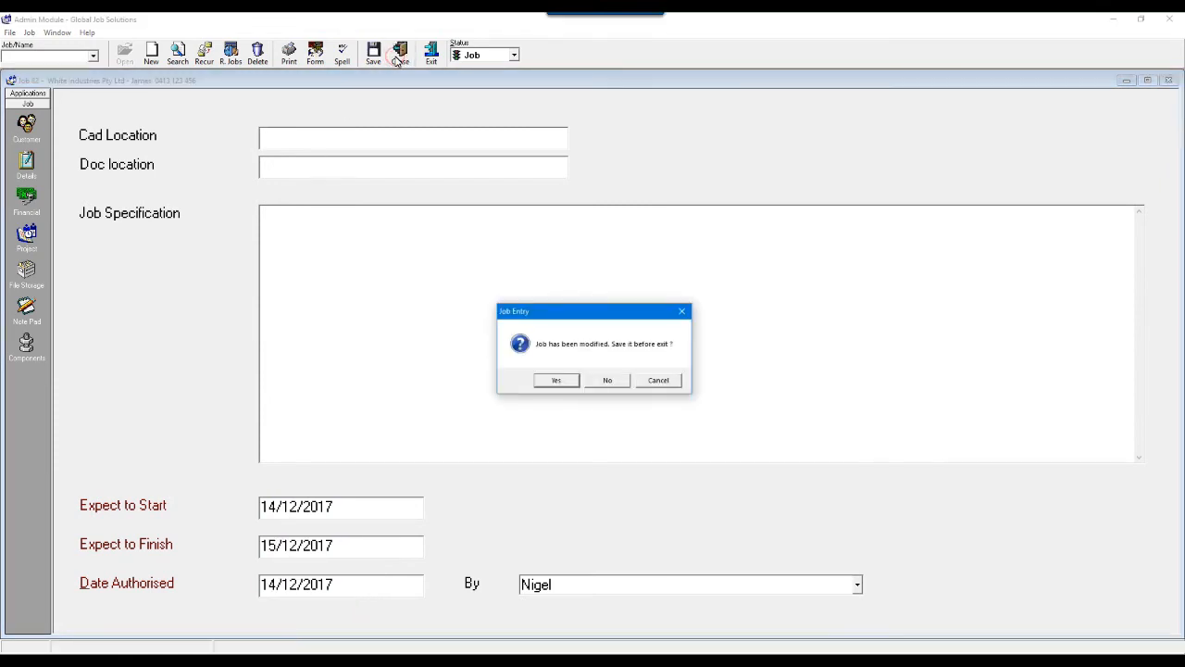
click(559, 380)
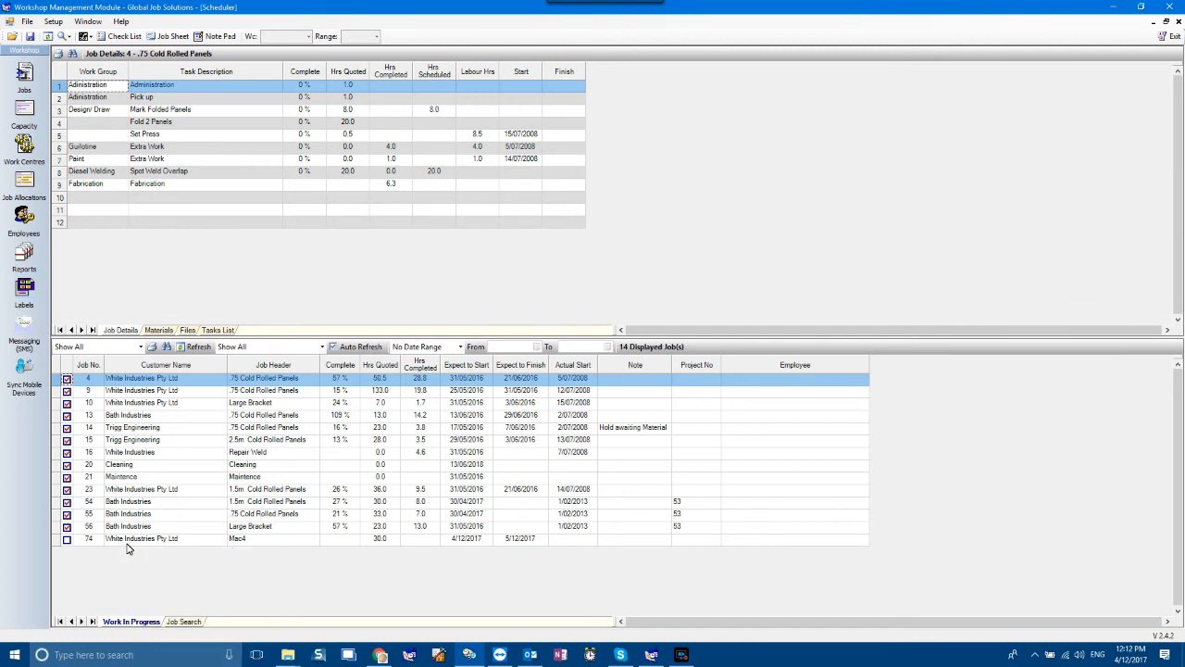
- Schedule the newly created White Industries job in the Workshop Management Module and open a print preview of its job sheet
click(66, 543)
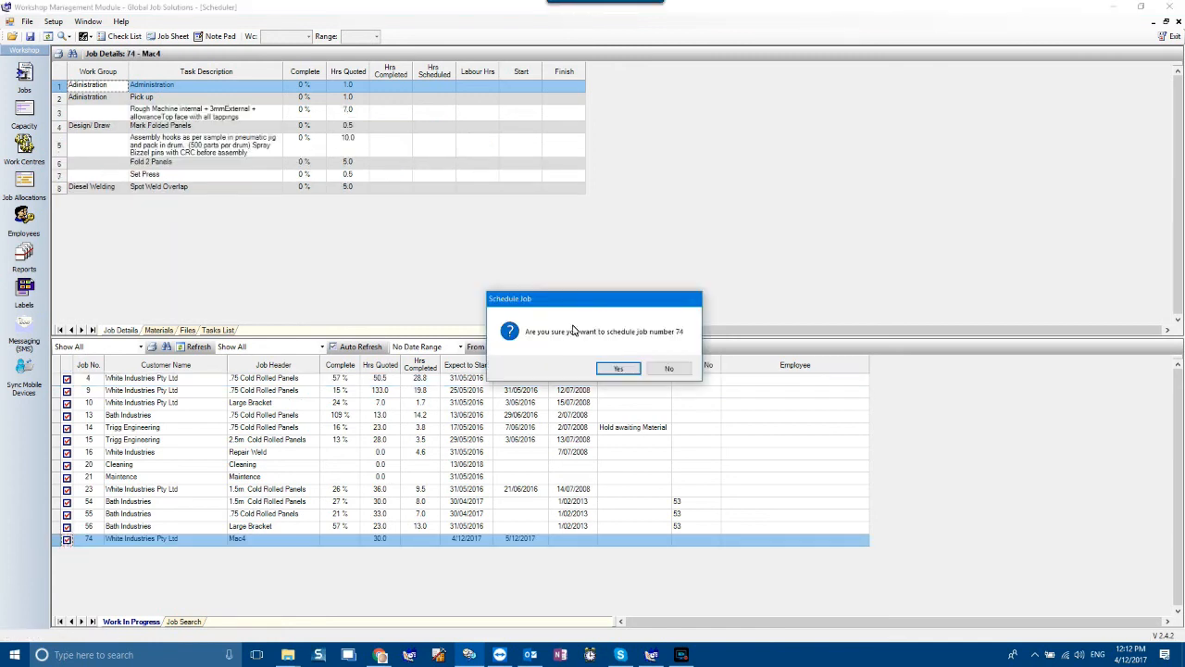
click(619, 369)
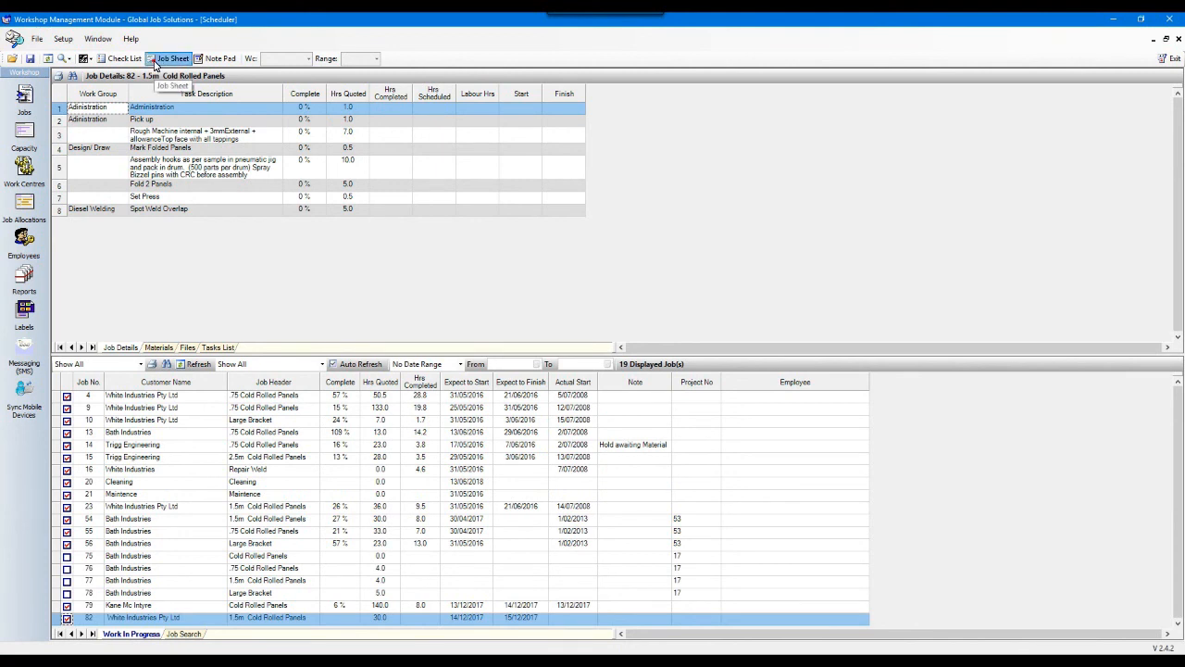
click(168, 58)
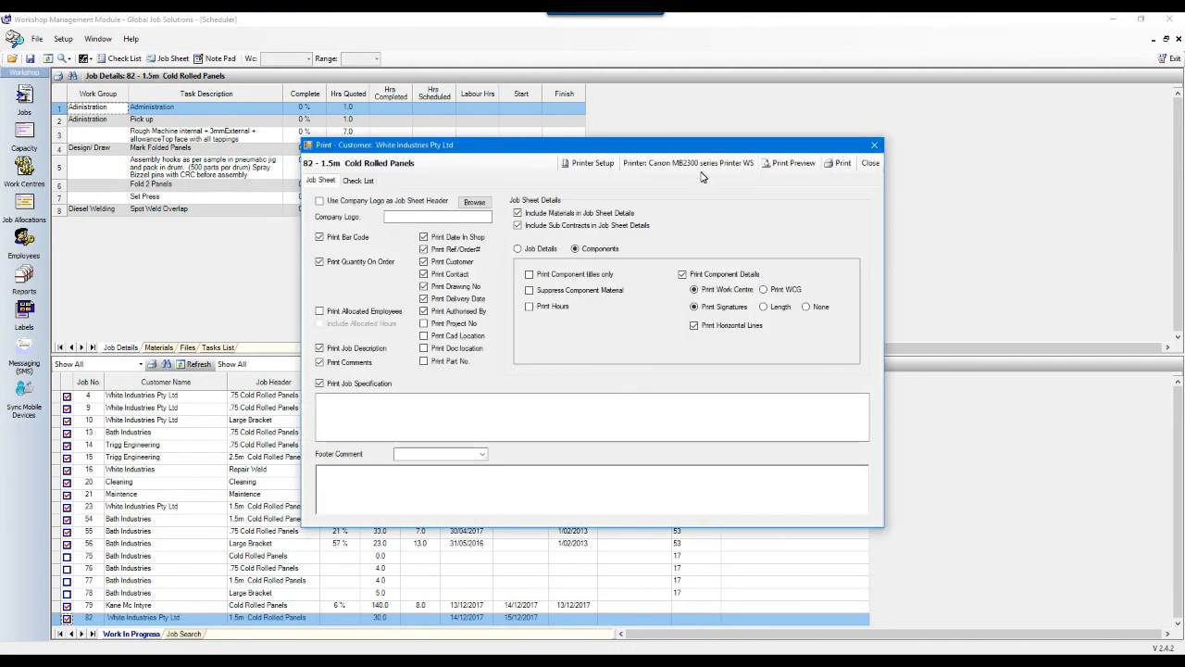
click(787, 167)
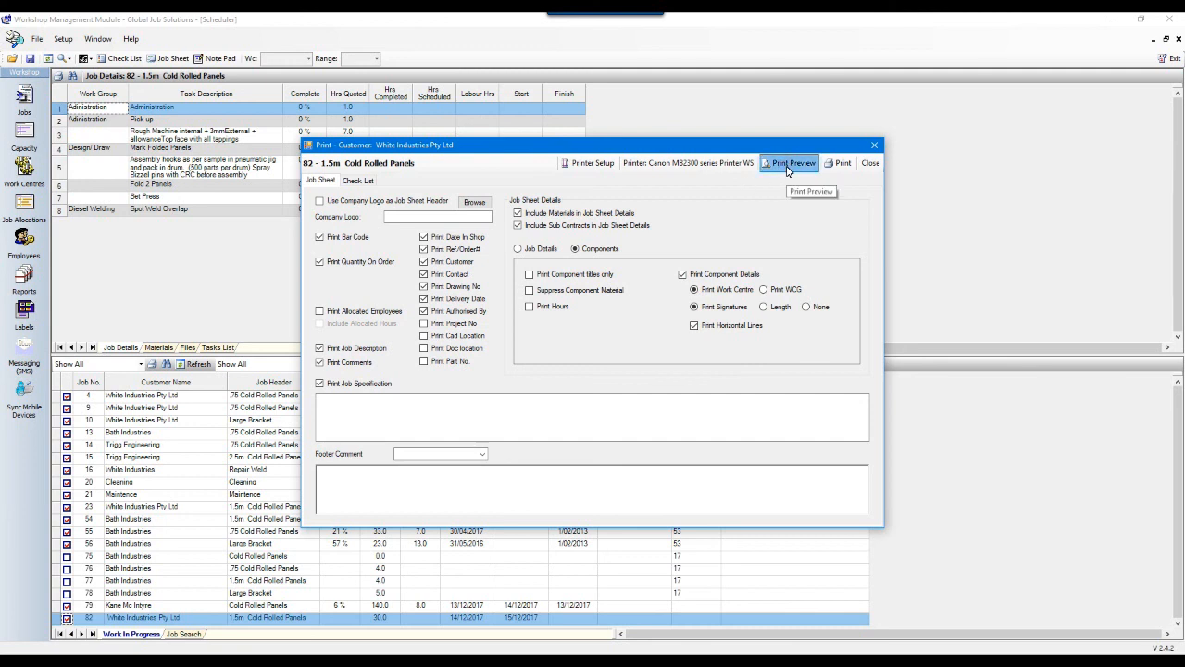